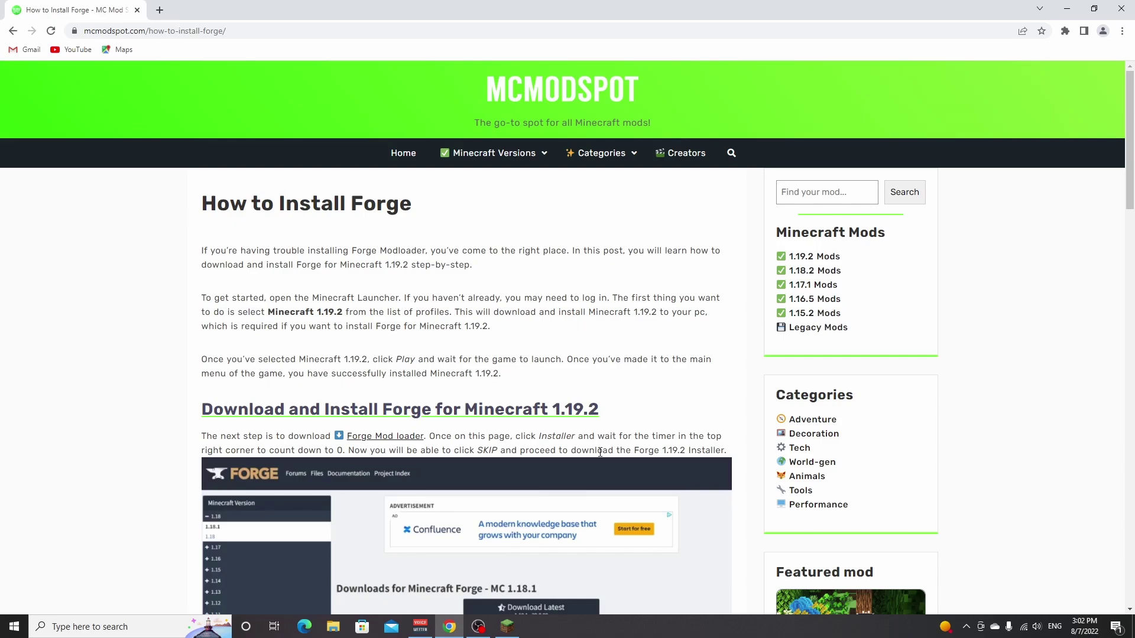
- Launch Latest release 1.19.2 from the Minecraft Launcher and quit once its main menu appears
{"action": "left_click", "coordinate": [507, 628]}
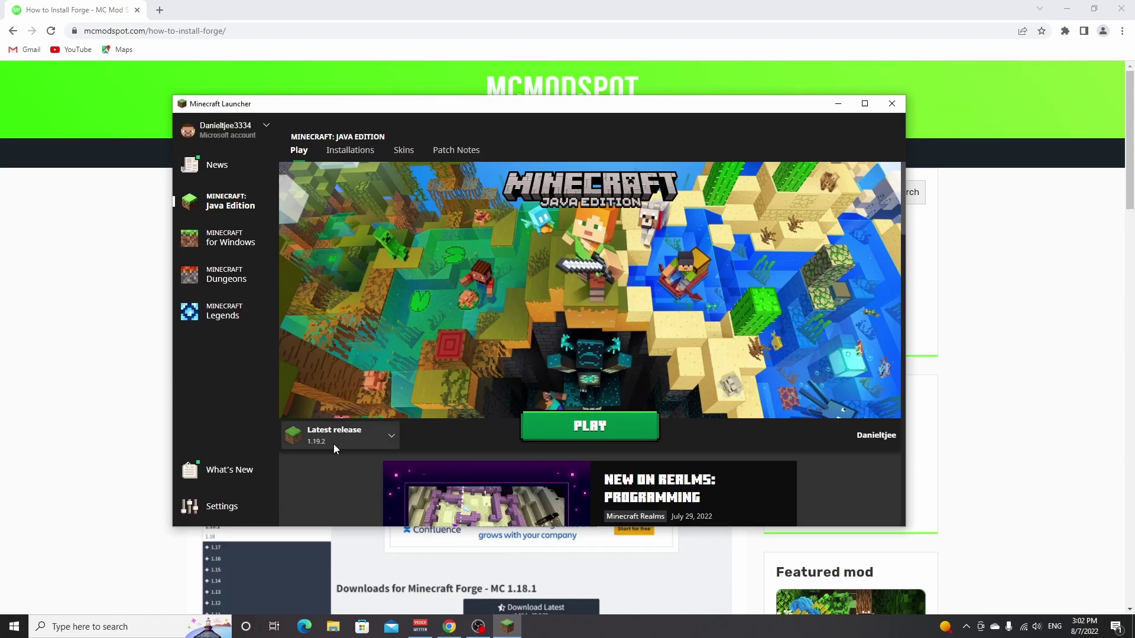
{"action": "left_click", "coordinate": [590, 427]}
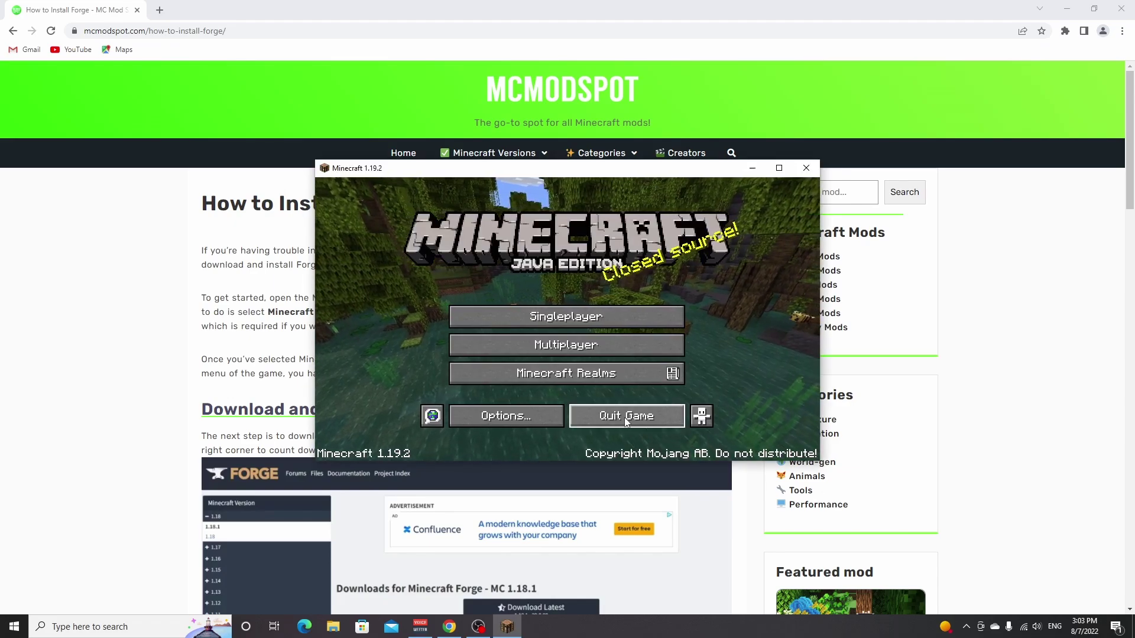
{"action": "left_click", "coordinate": [624, 418]}
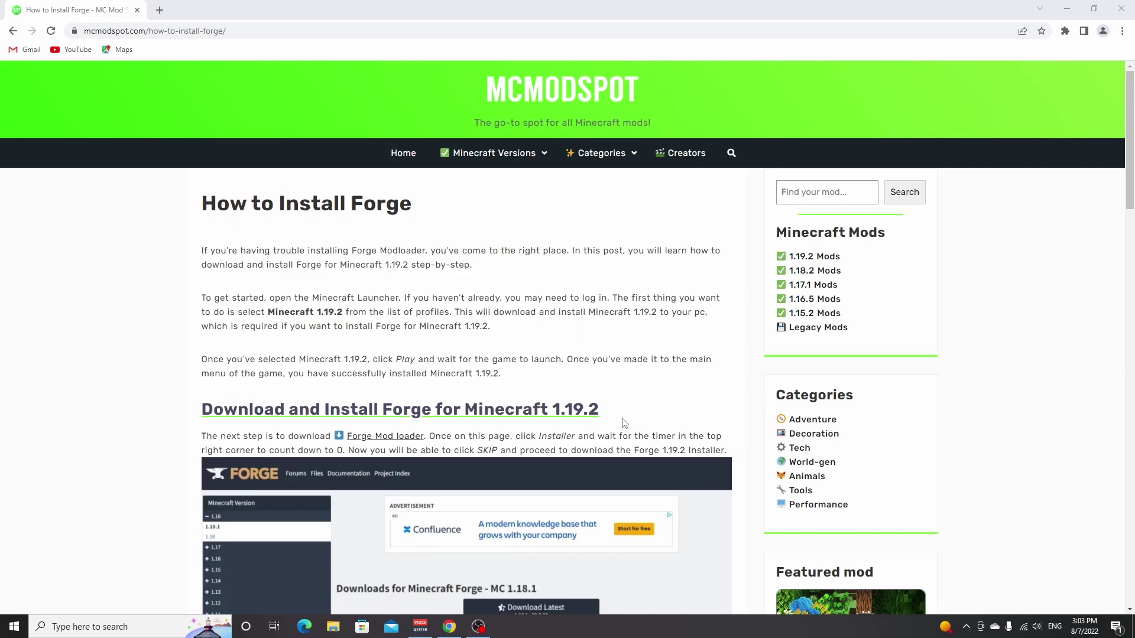
{"action": "scroll", "coordinate": [476, 312], "scroll_direction": "down", "scroll_amount": 2}
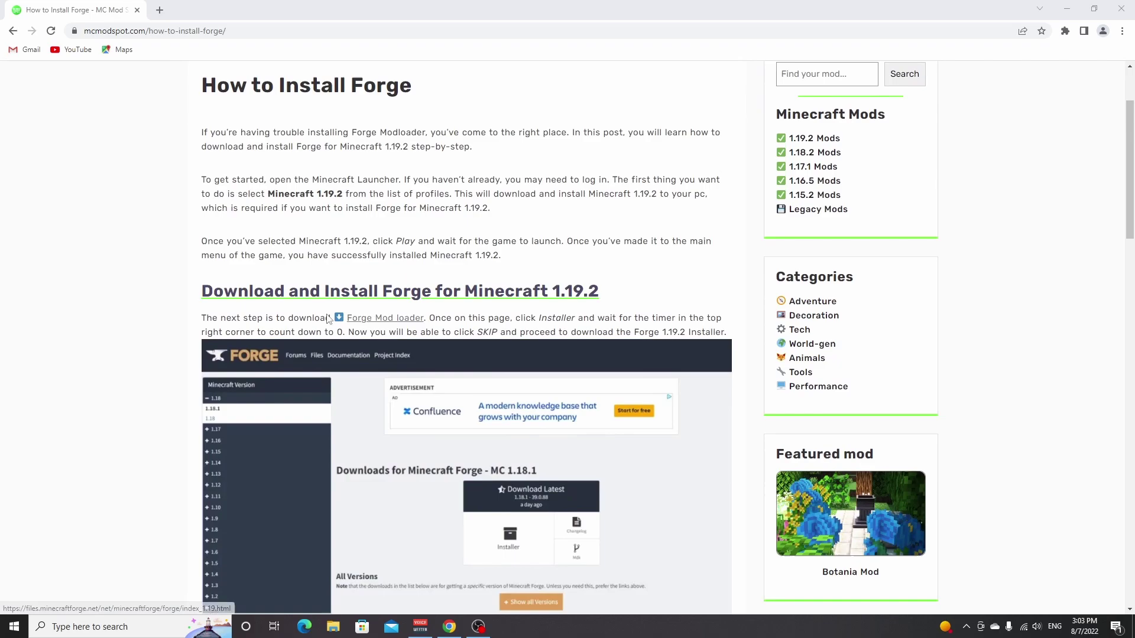
- Open Forge downloads in a new tab and download the 1.19.2 installer past the ad page
{"action": "right_click", "coordinate": [384, 318]}
{"action": "left_click", "coordinate": [409, 329]}
{"action": "left_click", "coordinate": [213, 10]}
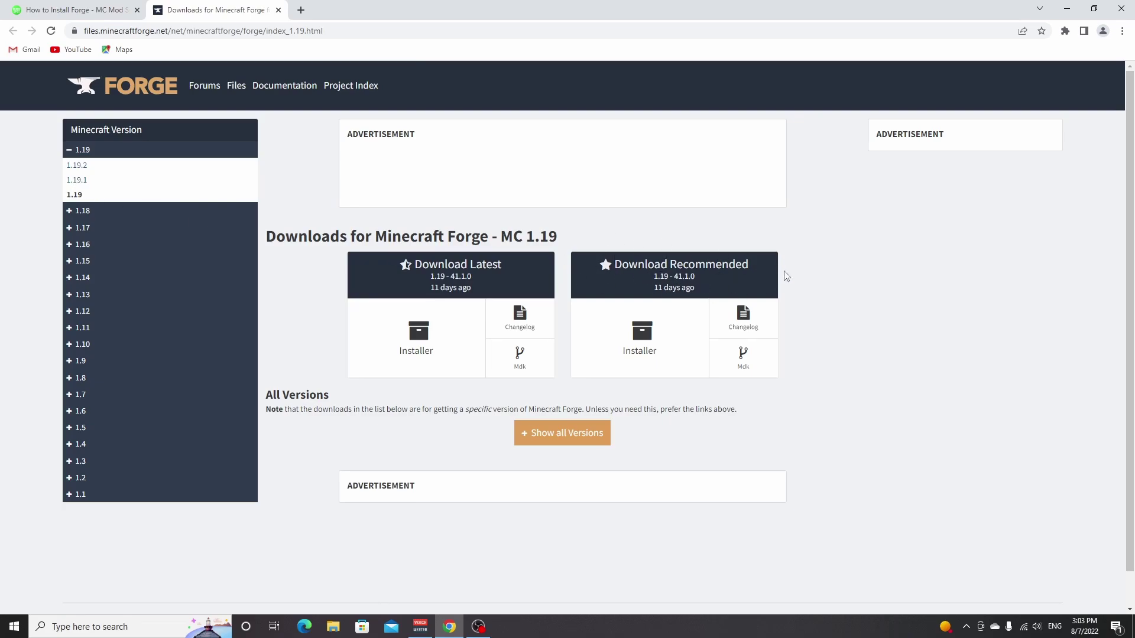
{"action": "left_click", "coordinate": [77, 166]}
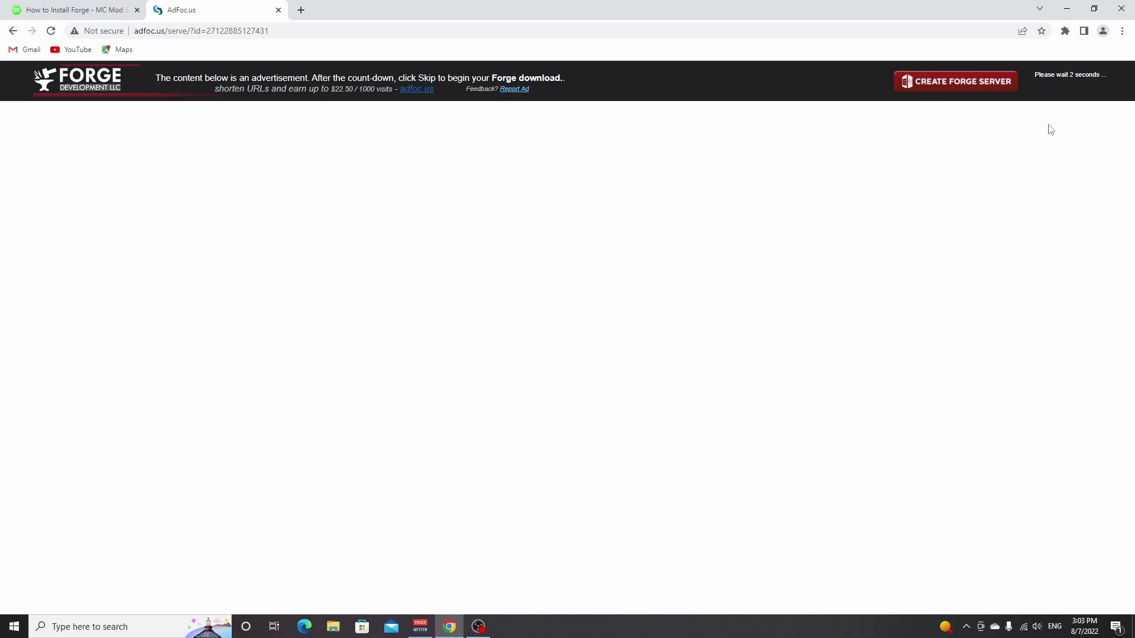
{"action": "left_click", "coordinate": [1064, 85]}
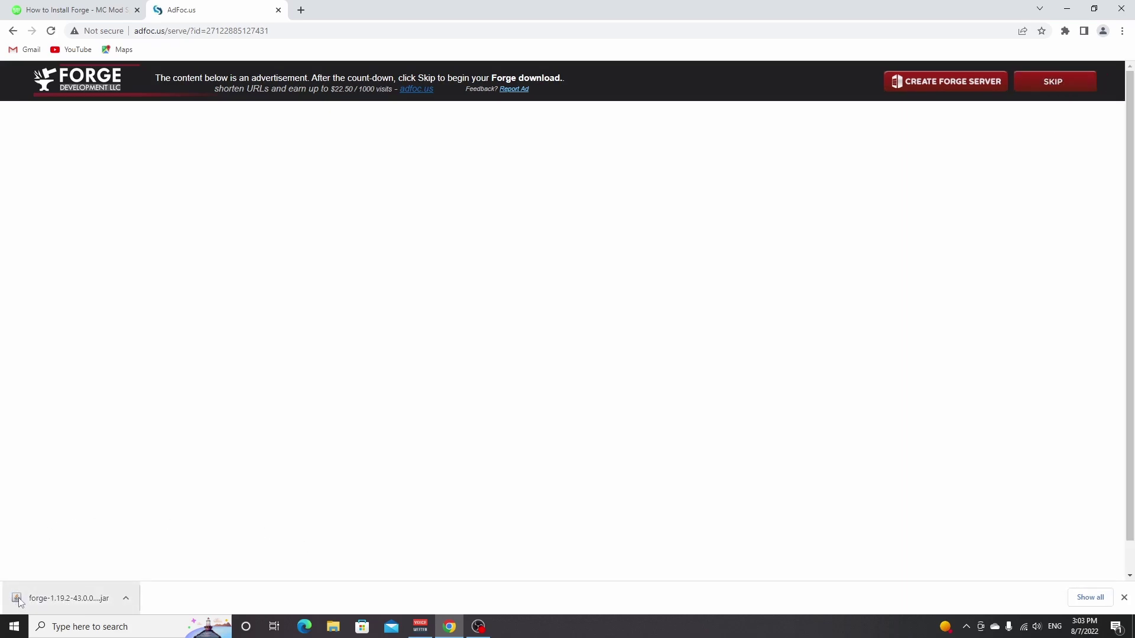
- Close the AdFoc.us ad tab to return to the Forge guide
{"action": "left_click", "coordinate": [278, 10]}
{"action": "scroll", "coordinate": [106, 236], "scroll_direction": "down", "scroll_amount": 5}
{"action": "scroll", "coordinate": [106, 237], "scroll_direction": "down", "scroll_amount": 4}
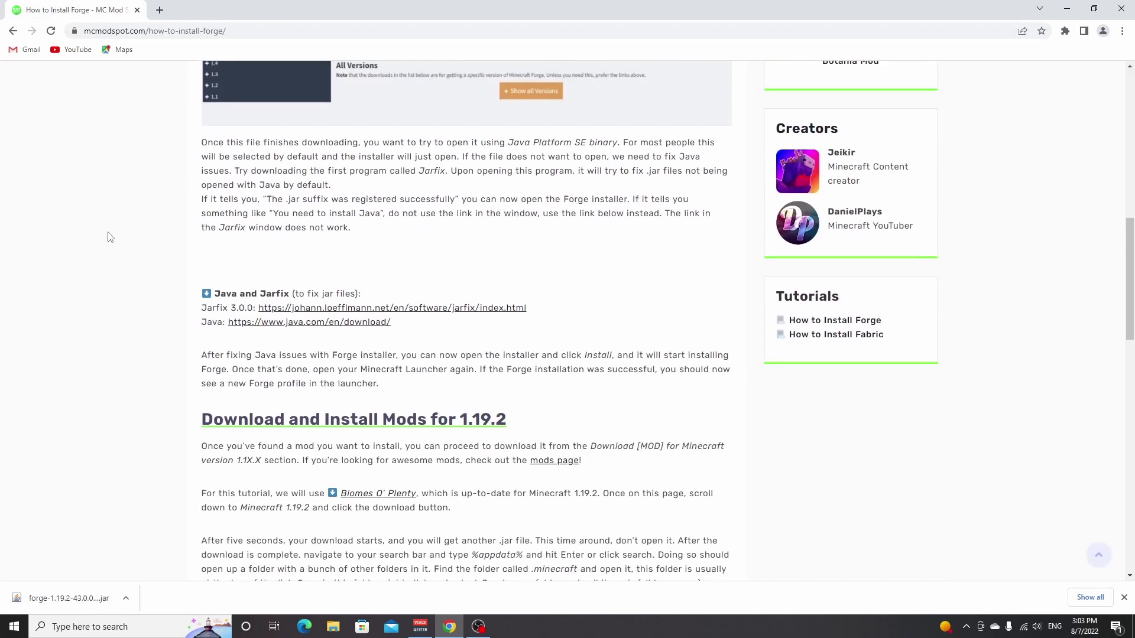
{"action": "scroll", "coordinate": [127, 255], "scroll_direction": "down", "scroll_amount": 2}
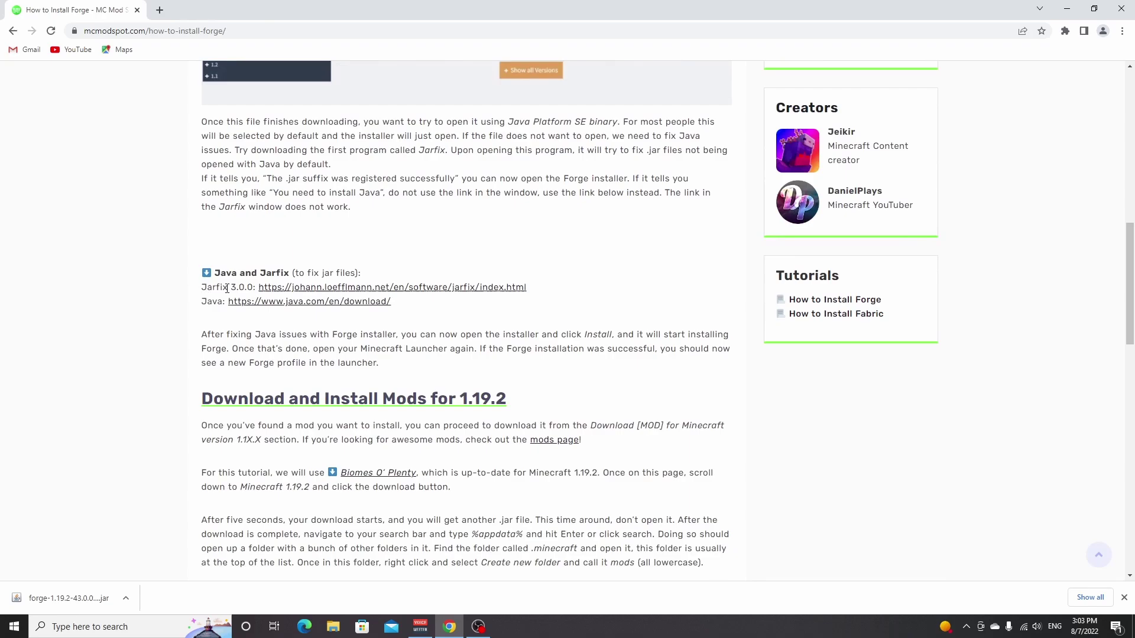
{"action": "scroll", "coordinate": [226, 288], "scroll_direction": "up", "scroll_amount": 4}
{"action": "scroll", "coordinate": [226, 288], "scroll_direction": "down", "scroll_amount": 2}
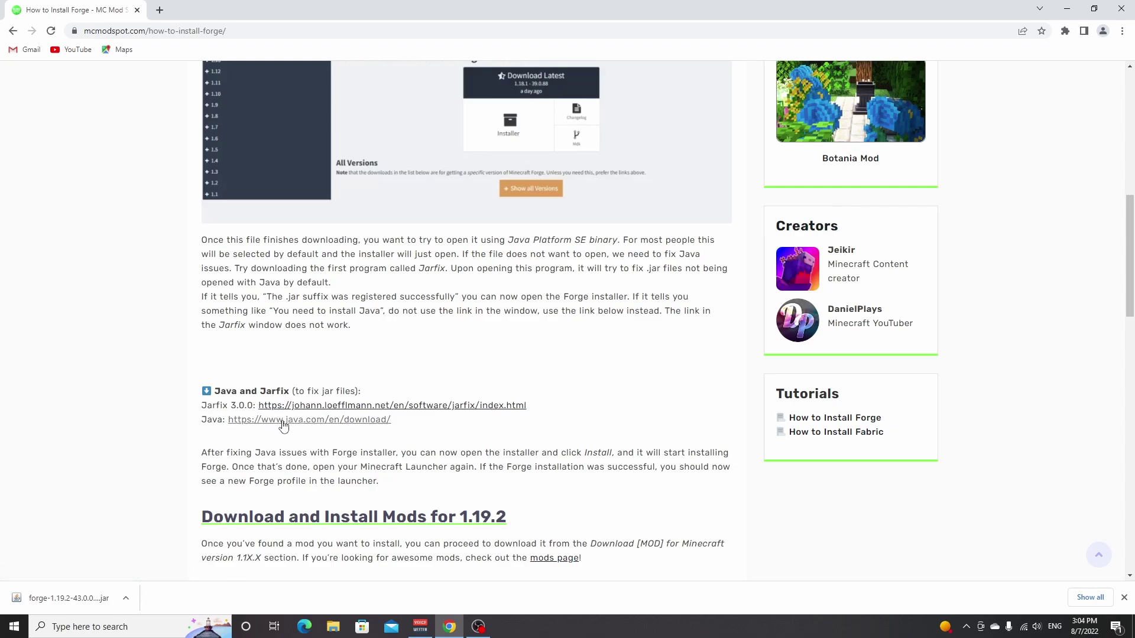
- Run the forge-1.19.2 installer with Install client and confirm the completion message
{"action": "left_click", "coordinate": [66, 598]}
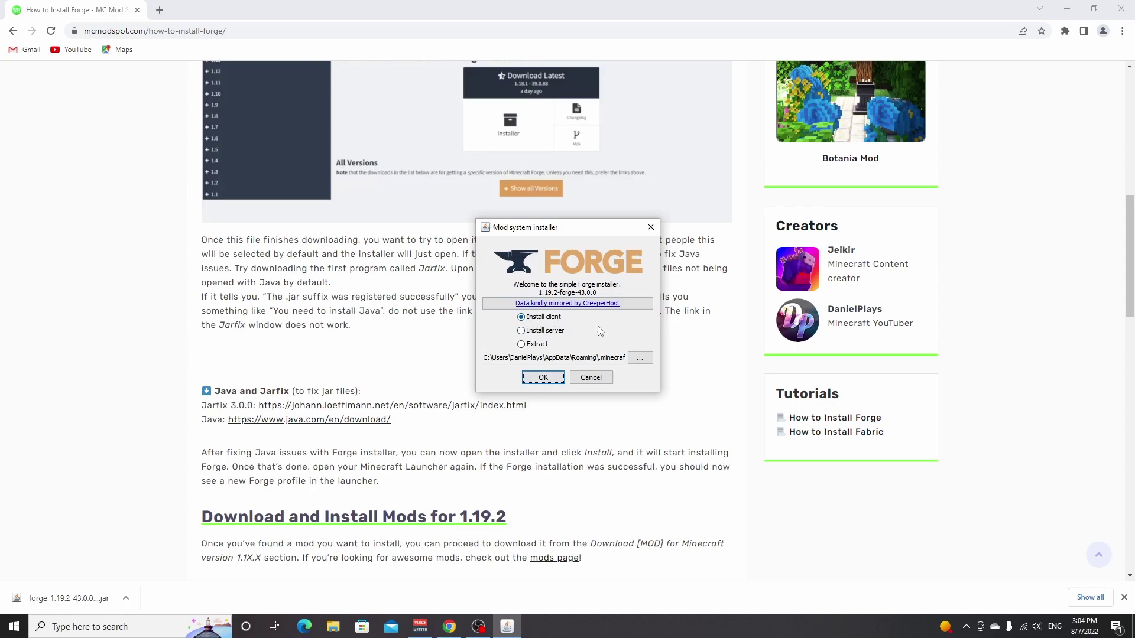
{"action": "left_click", "coordinate": [543, 379]}
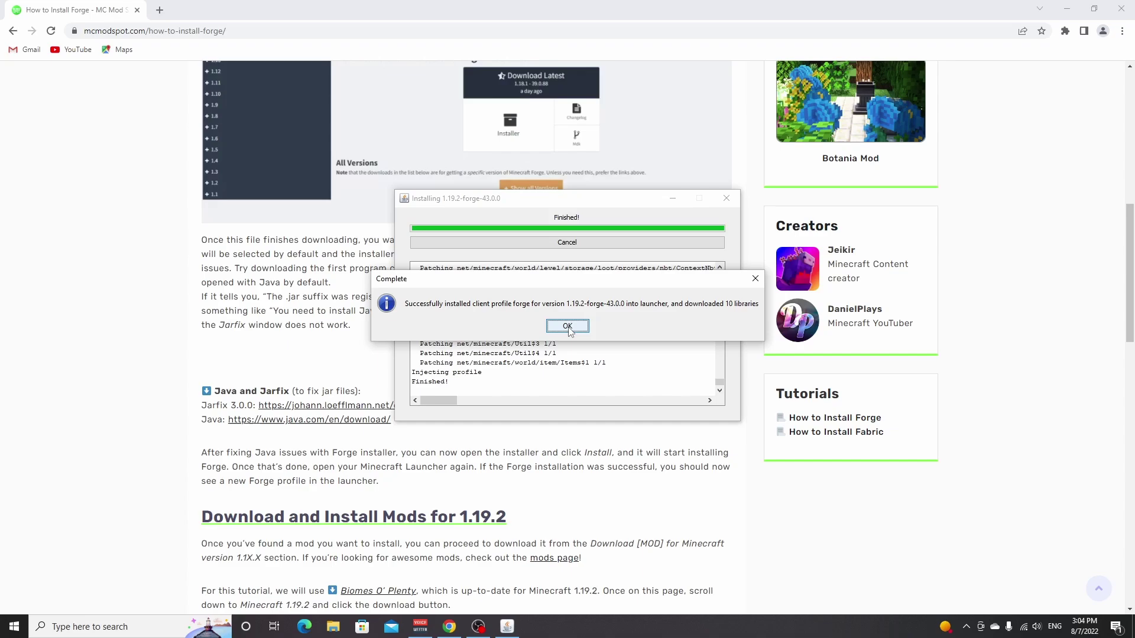
{"action": "left_click", "coordinate": [569, 328]}
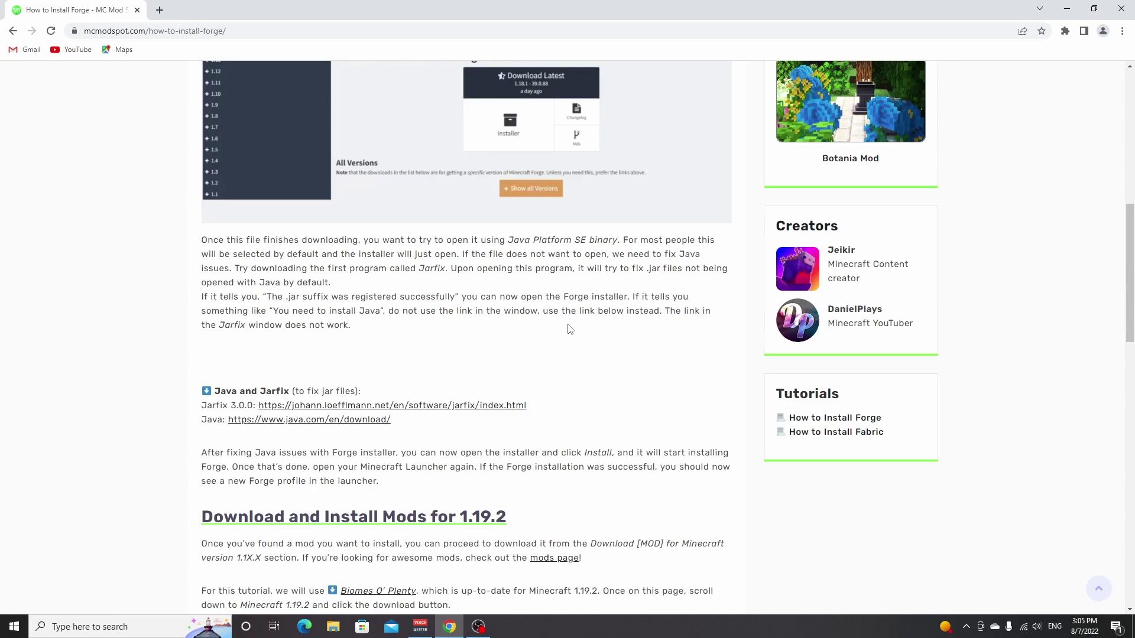
{"action": "scroll", "coordinate": [568, 327], "scroll_direction": "up", "scroll_amount": 5}
{"action": "scroll", "coordinate": [621, 328], "scroll_direction": "up", "scroll_amount": 5}
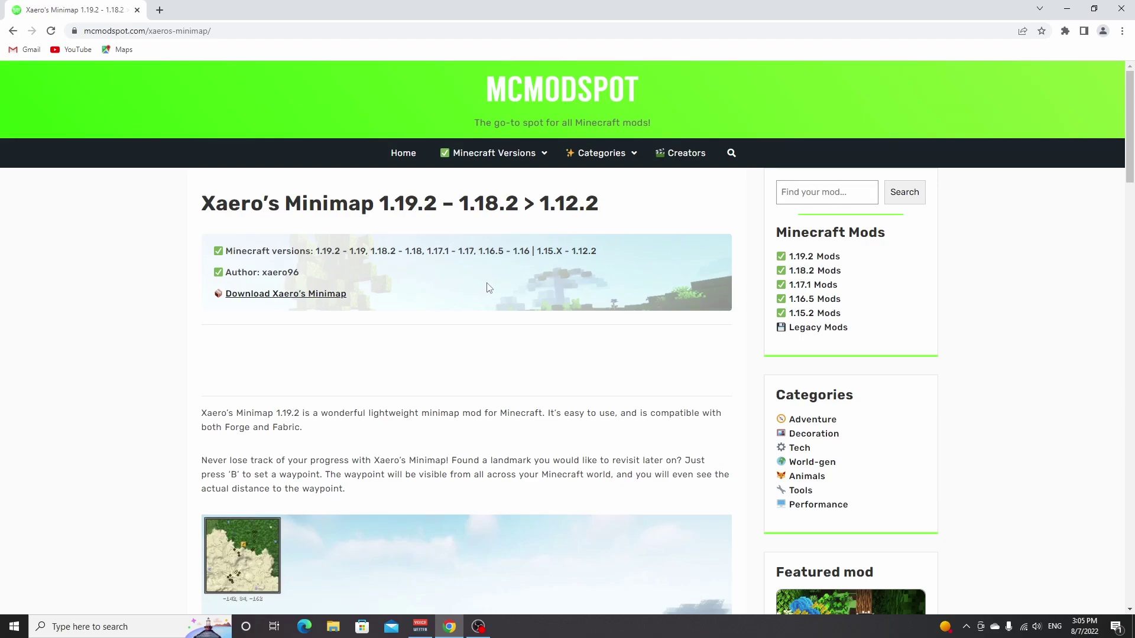
- Jump to Xaero's Minimap download links for Minecraft 1.19.2
{"action": "left_click", "coordinate": [279, 294]}
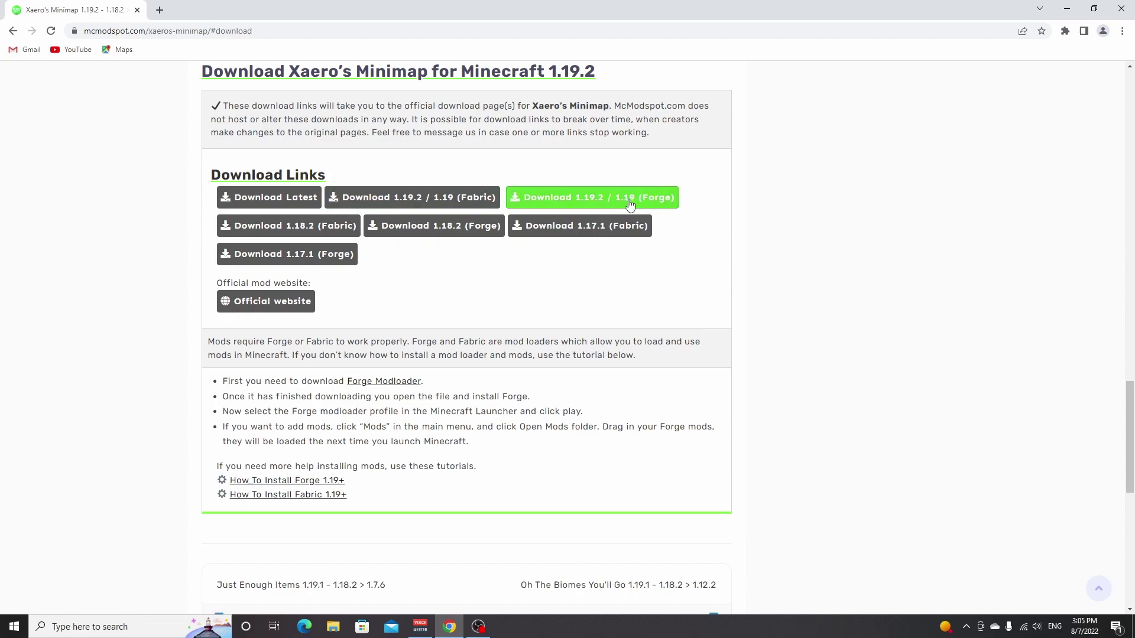
- Download Xaero's Minimap v22.13.0 for Forge 1.19.2 and drag the jar out of the browser
{"action": "left_click", "coordinate": [592, 201]}
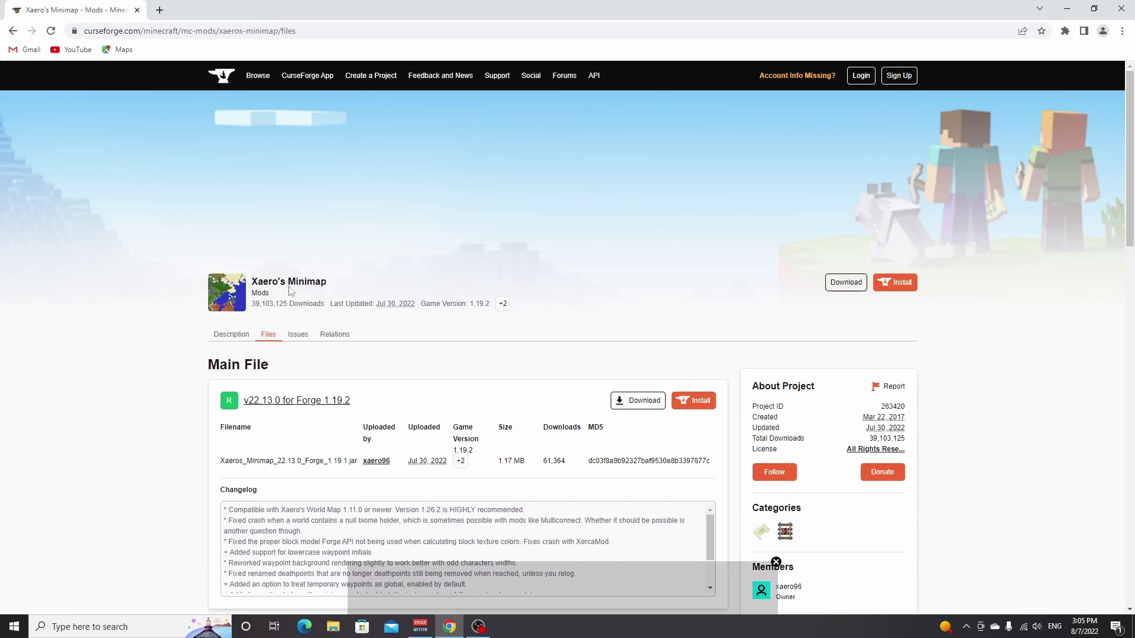
{"action": "scroll", "coordinate": [290, 291], "scroll_direction": "down", "scroll_amount": 2}
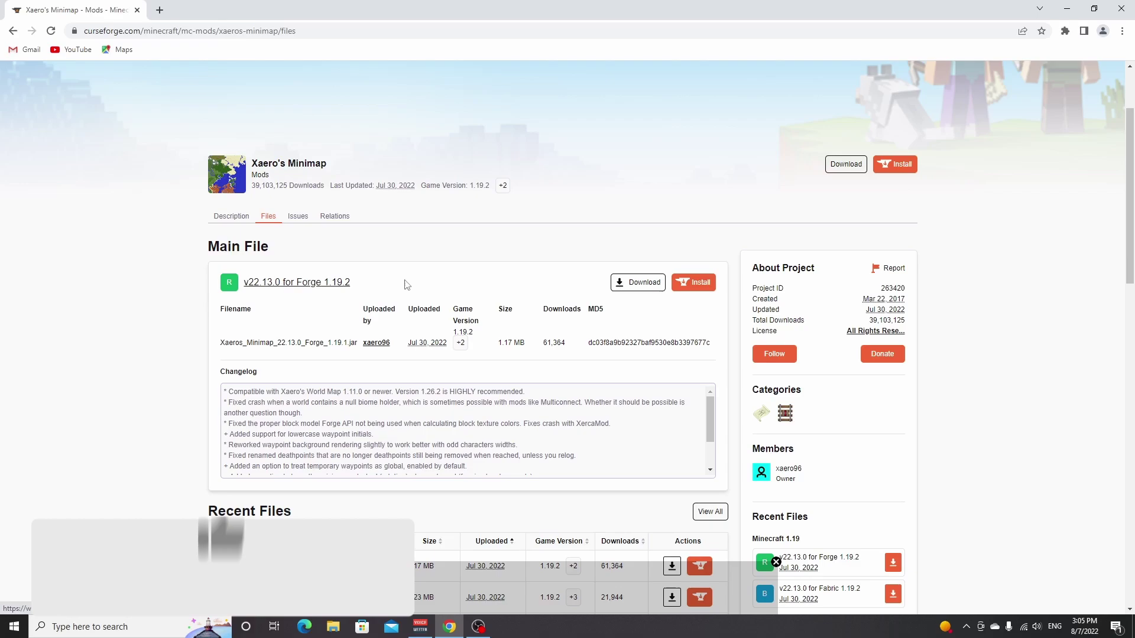
{"action": "left_click", "coordinate": [637, 283]}
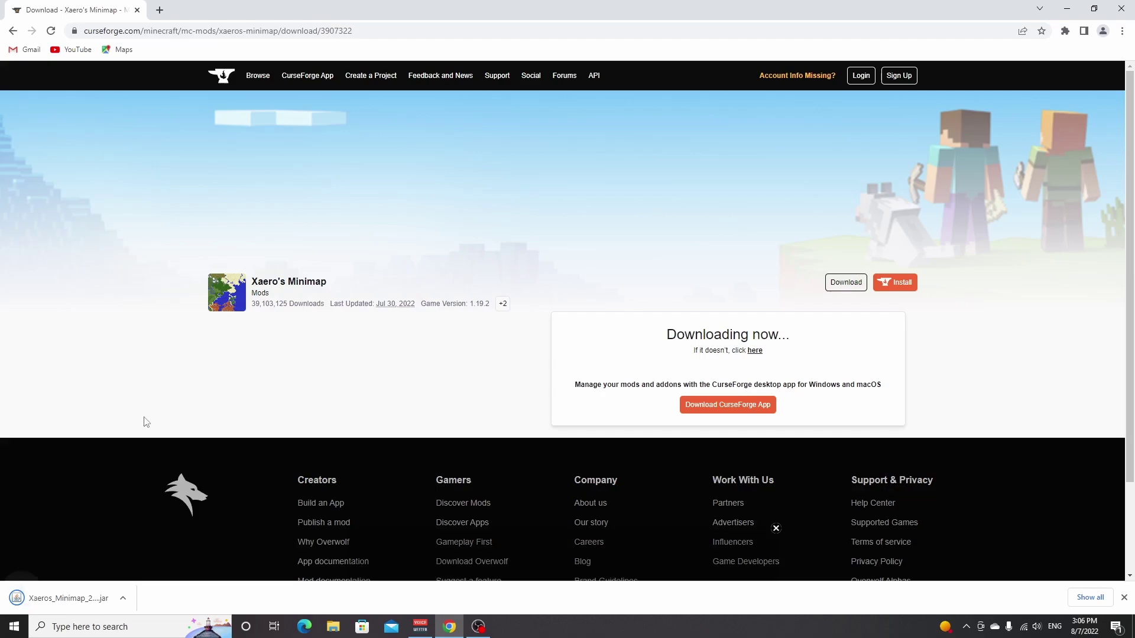
{"action": "left_click_drag", "start_coordinate": [69, 599], "coordinate": [1129, 627]}
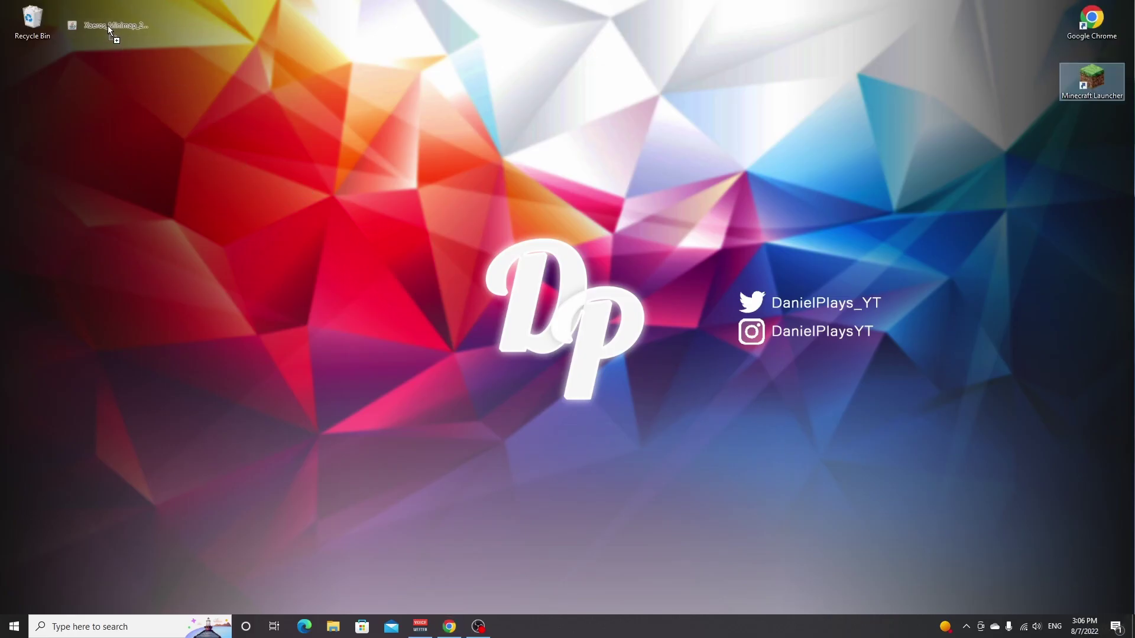
- Drop the minimap jar on the desktop and open %appdata% (AppData\Roaming) in File Explorer
{"action": "left_click_drag", "start_coordinate": [1129, 627], "coordinate": [107, 26]}
{"action": "left_click", "coordinate": [355, 286]}
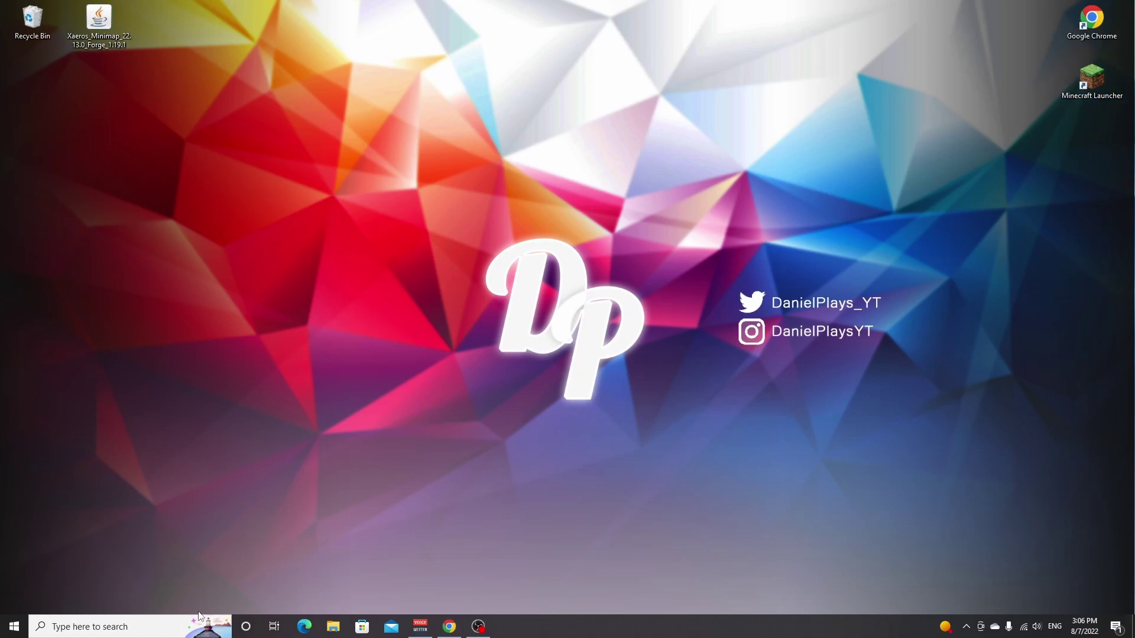
{"action": "key", "text": "super+r"}
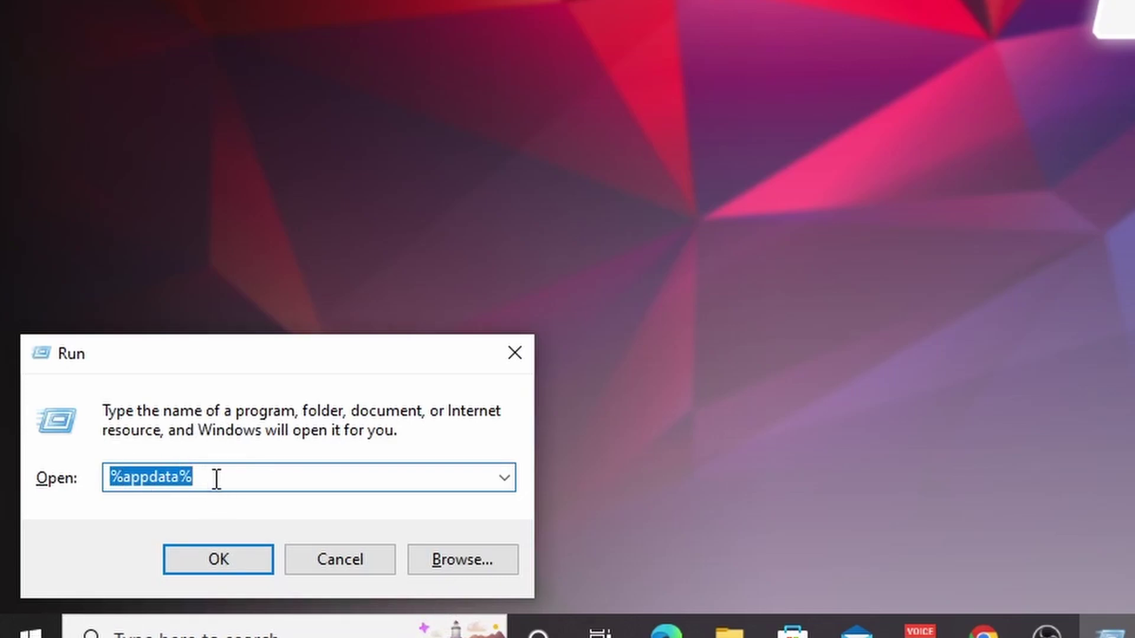
{"action": "key", "text": "Return"}
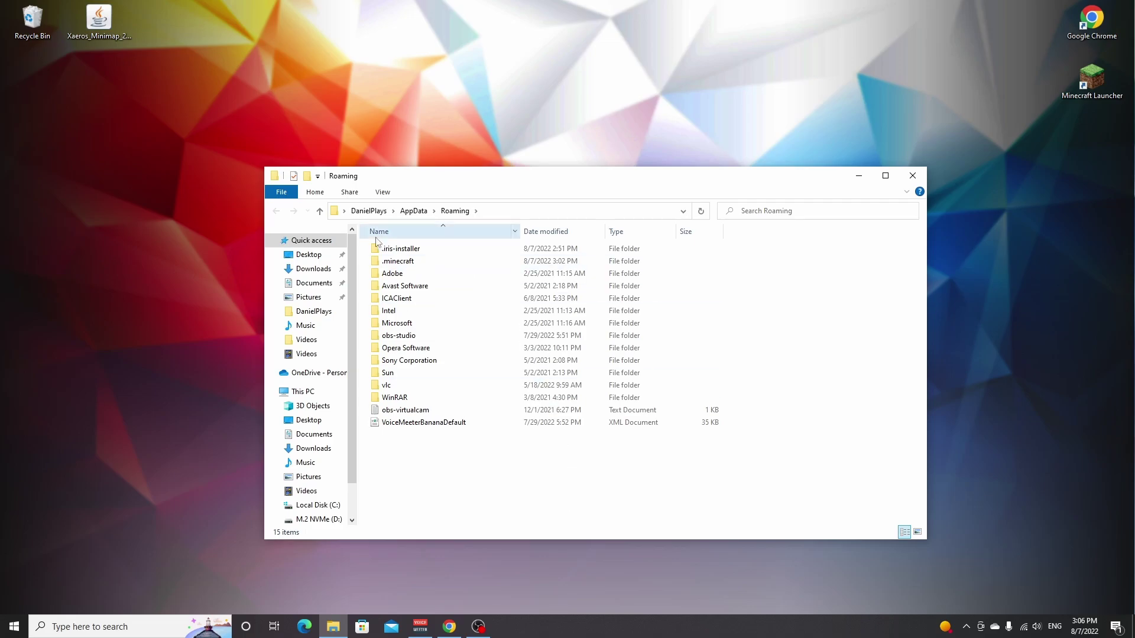
- Create a new folder named mods inside .minecraft
{"action": "left_click", "coordinate": [405, 265]}
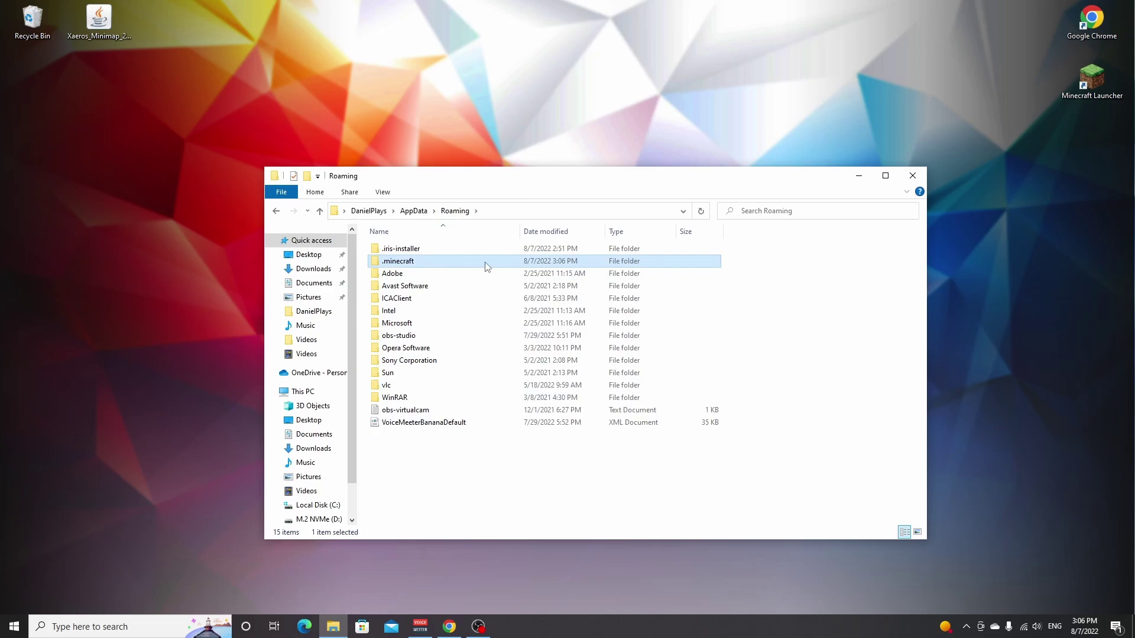
{"action": "double_click", "coordinate": [486, 264]}
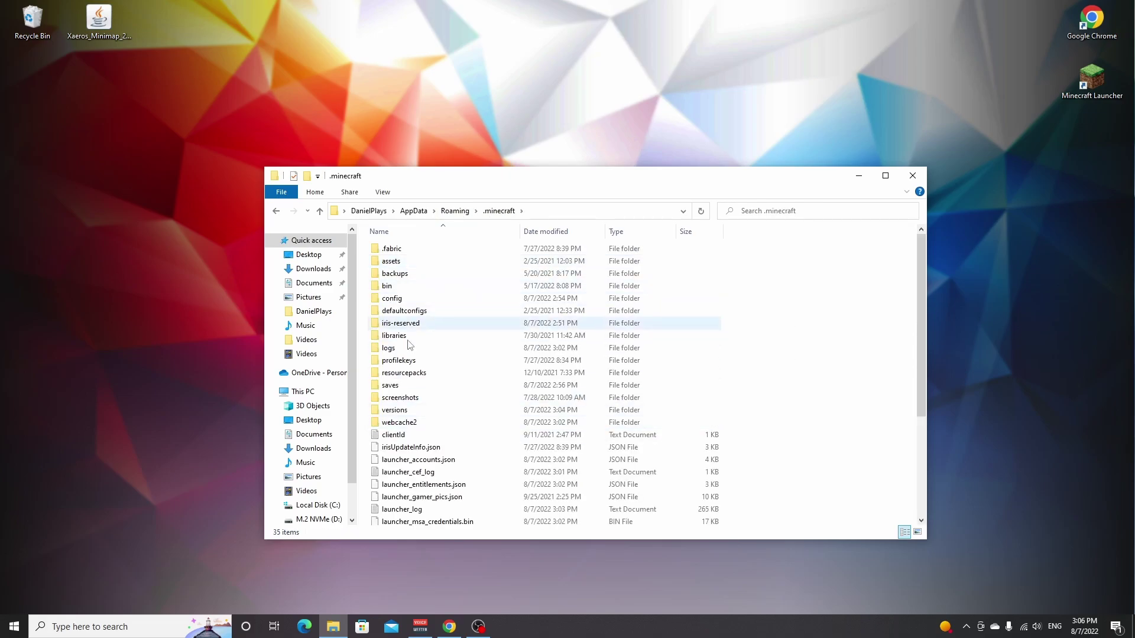
{"action": "right_click", "coordinate": [765, 318]}
{"action": "mouse_move", "coordinate": [790, 460]}
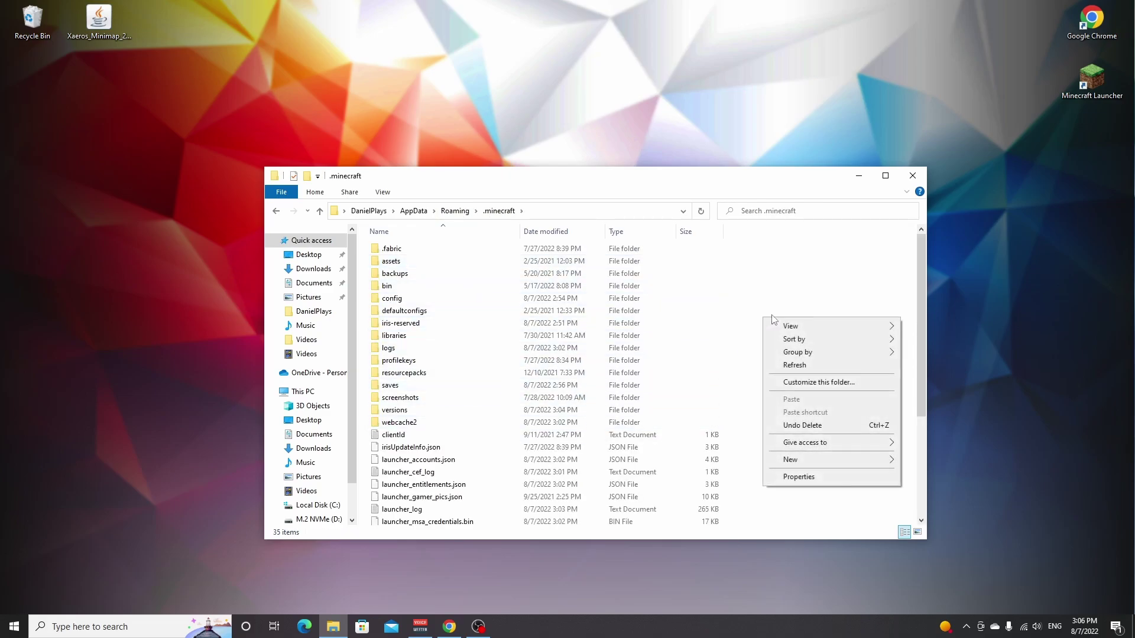
{"action": "left_click", "coordinate": [914, 462]}
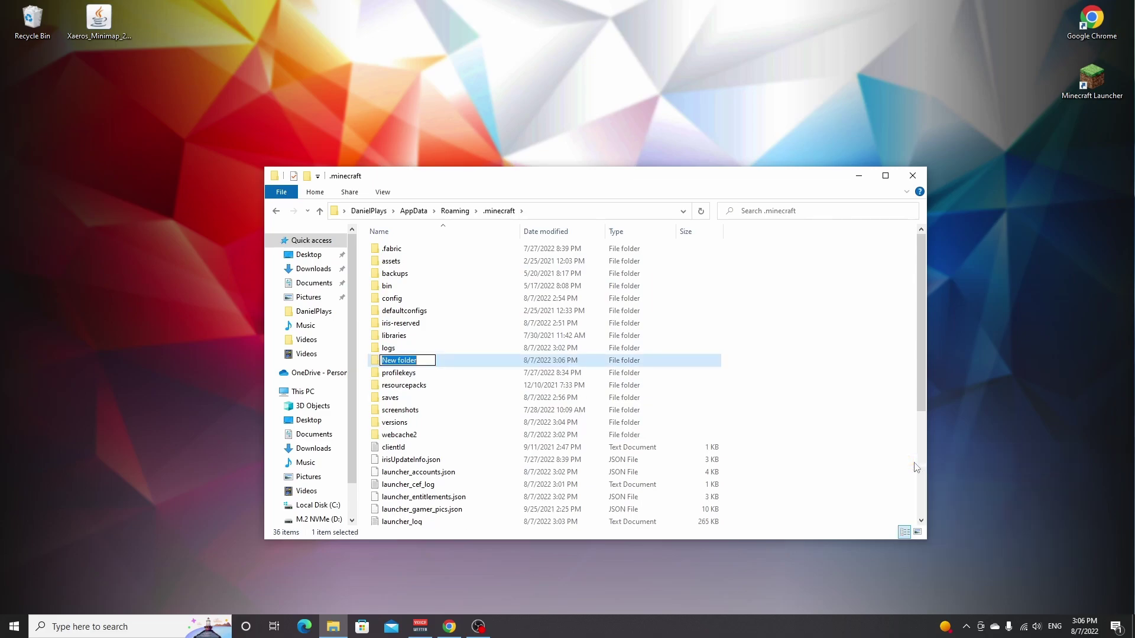
{"action": "type", "text": "mods"}
{"action": "key", "text": "Return"}
- Move the Xaeros_Minimap jar from the desktop into the mods folder
{"action": "double_click", "coordinate": [431, 361]}
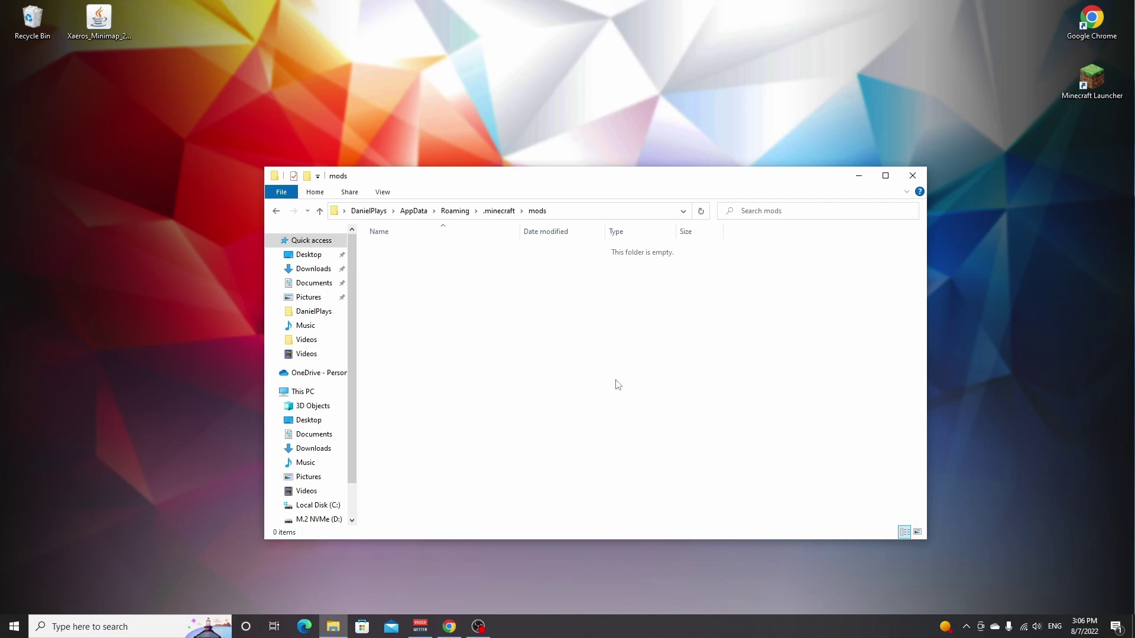
{"action": "left_click_drag", "start_coordinate": [99, 22], "coordinate": [432, 333]}
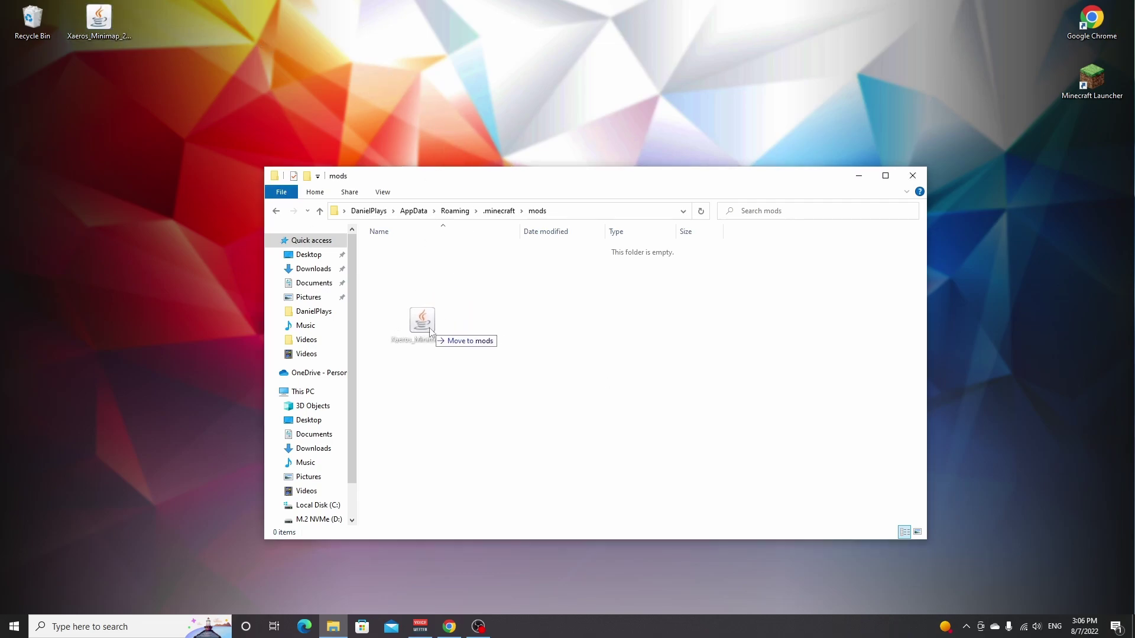
{"action": "left_click_drag", "start_coordinate": [432, 332], "coordinate": [432, 332]}
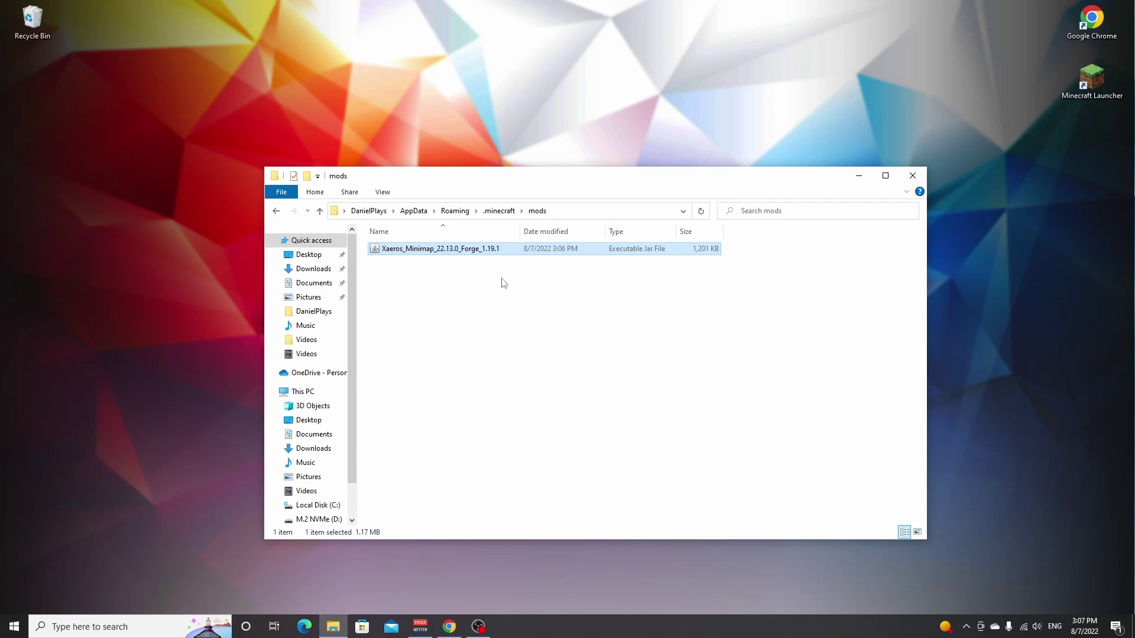
- Close Explorer and start the forge 1.19.2 profile, accepting the modified-installation risk warning
{"action": "left_click", "coordinate": [912, 176]}
{"action": "double_click", "coordinate": [1093, 80]}
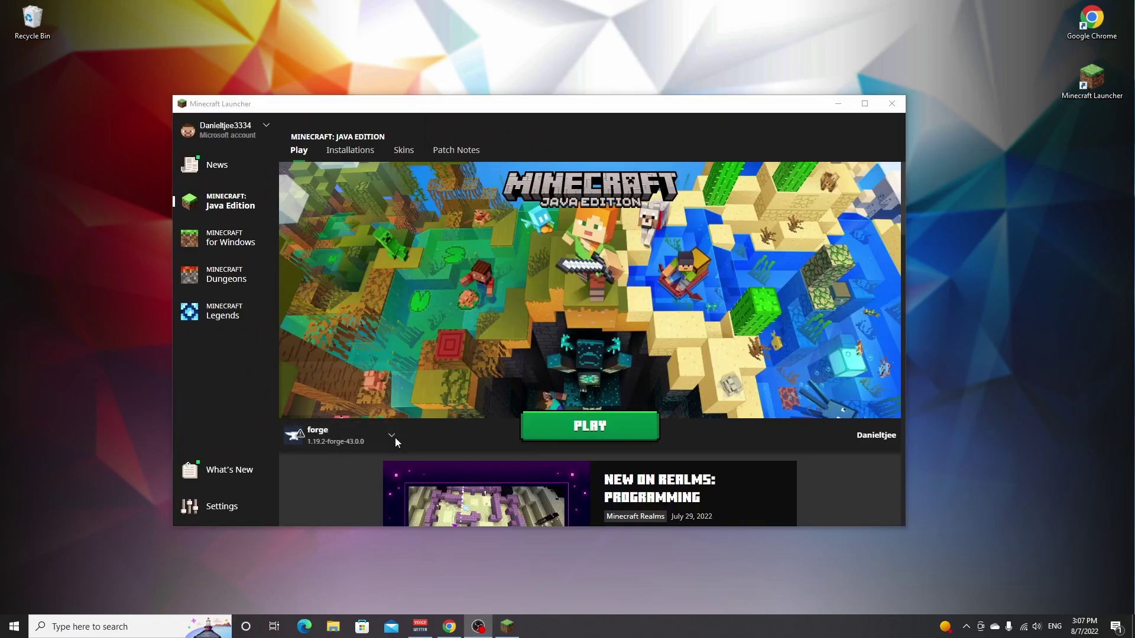
{"action": "left_click", "coordinate": [591, 431]}
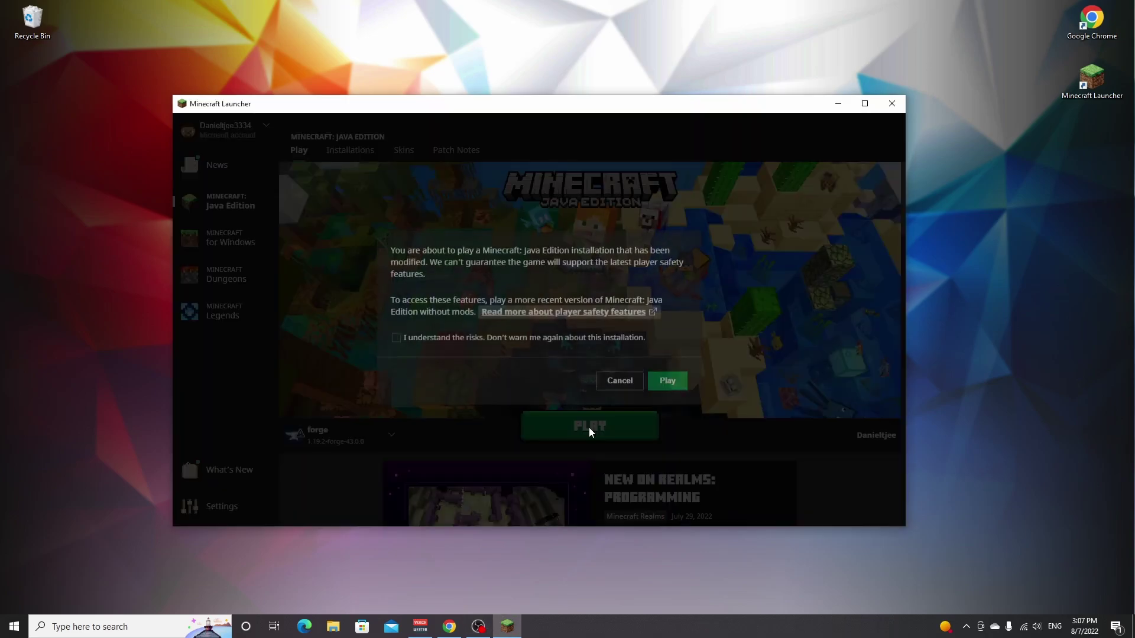
{"action": "left_click", "coordinate": [397, 341]}
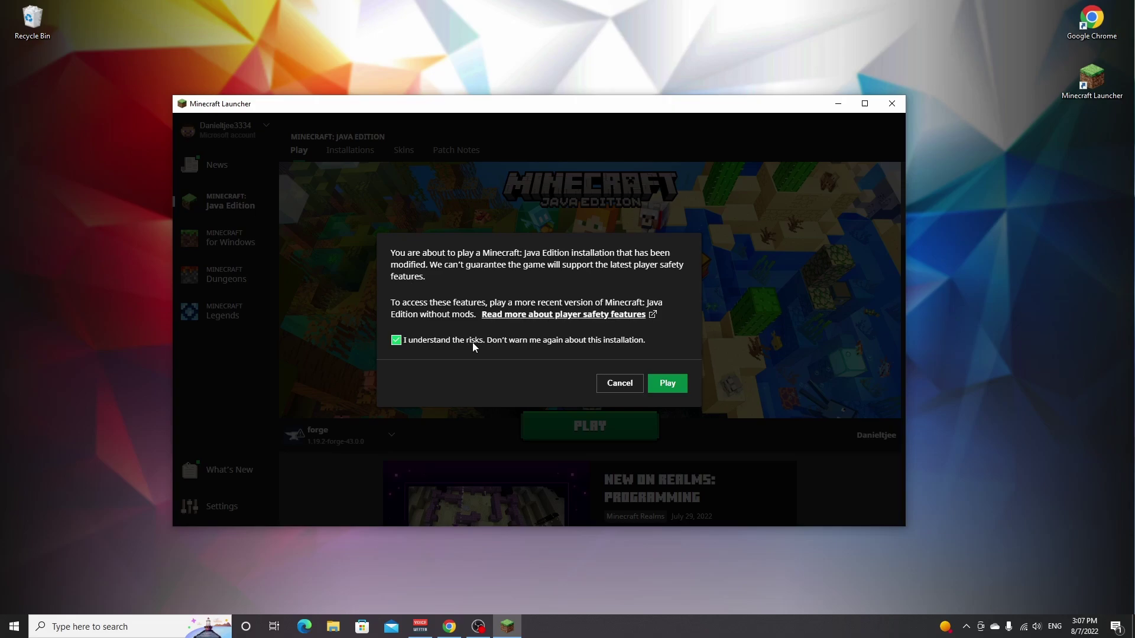
{"action": "left_click", "coordinate": [667, 383]}
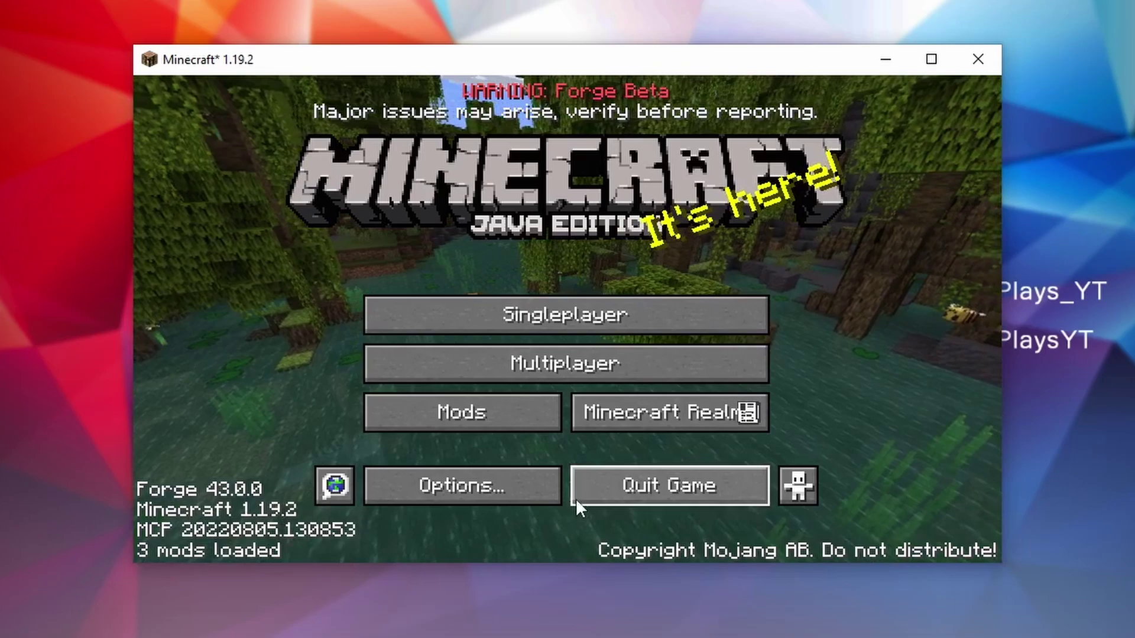
- Open the Mods list and view the Minecraft, Forge and Xaero's Minimap entries
{"action": "left_click", "coordinate": [460, 414]}
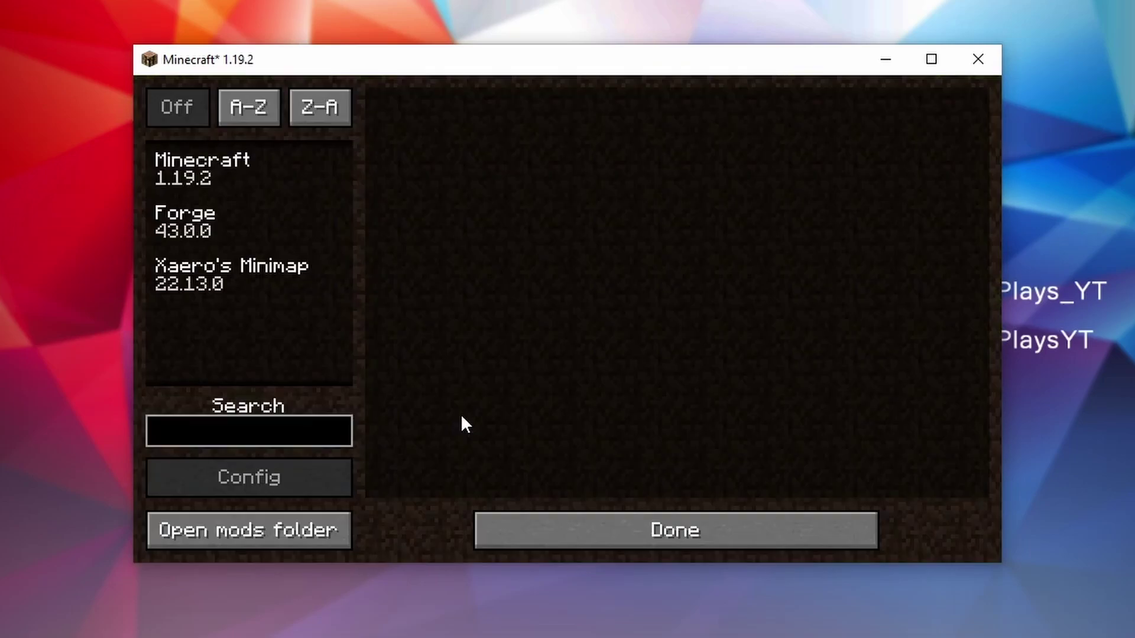
{"action": "left_click", "coordinate": [226, 178]}
{"action": "left_click", "coordinate": [210, 234]}
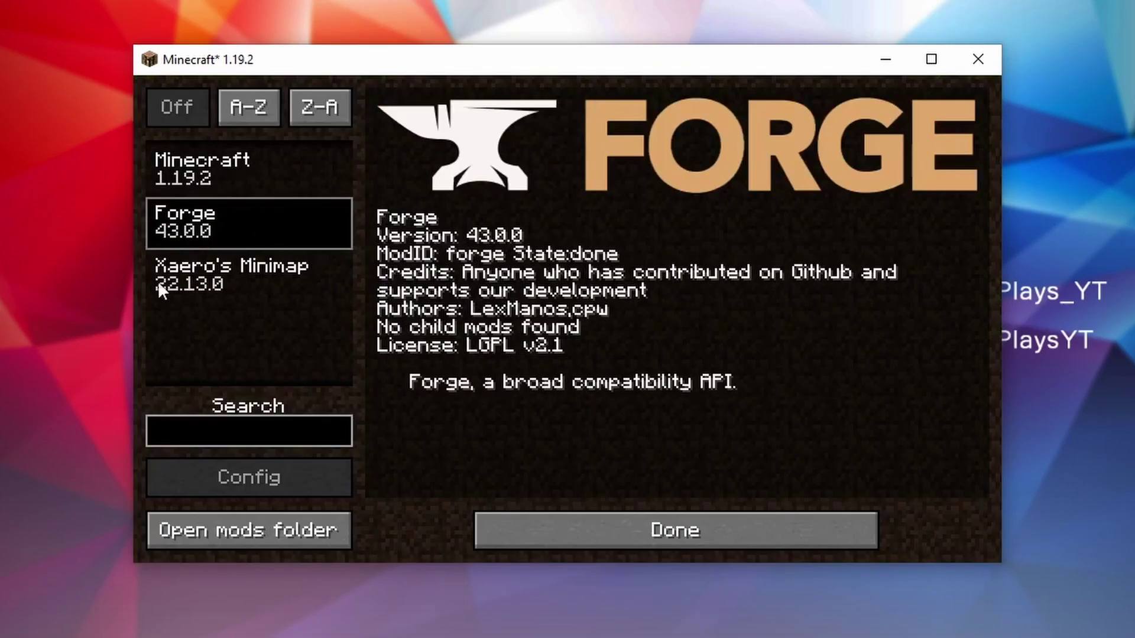
{"action": "left_click", "coordinate": [232, 273]}
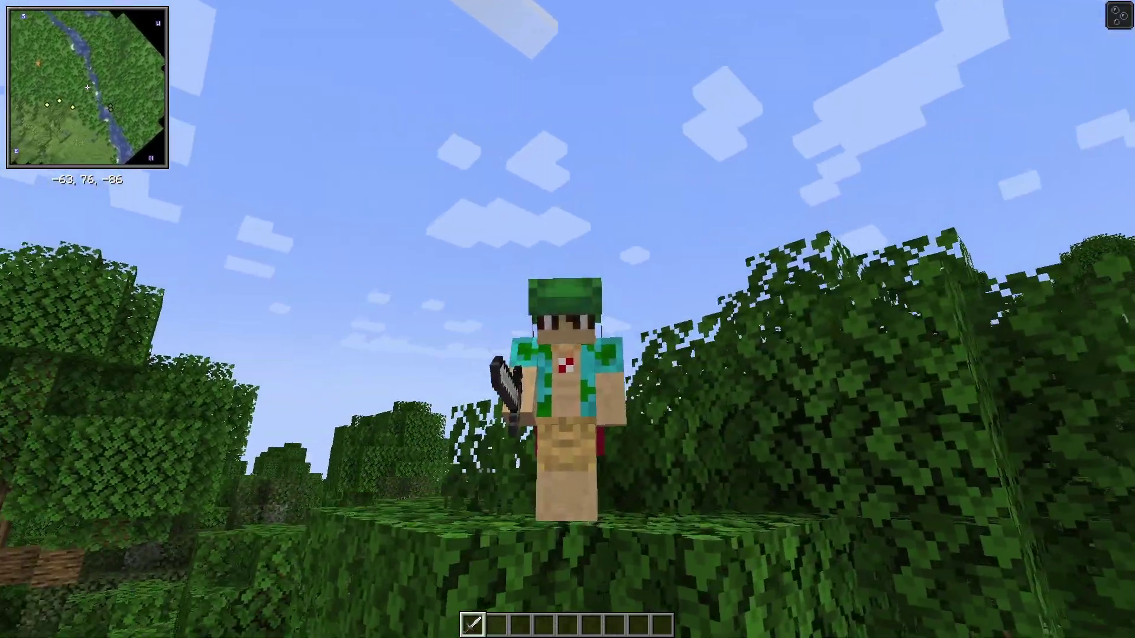
- Swing the sword in the singleplayer world with the Xaero's Minimap and coordinates showing
{"action": "left_click", "coordinate": [568, 320]}
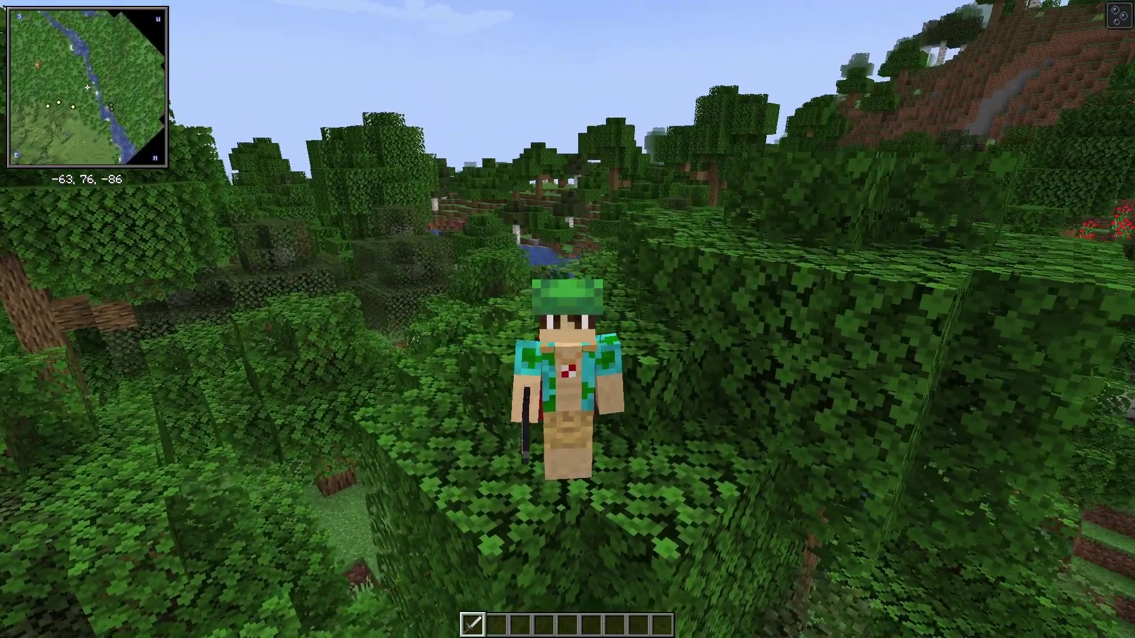